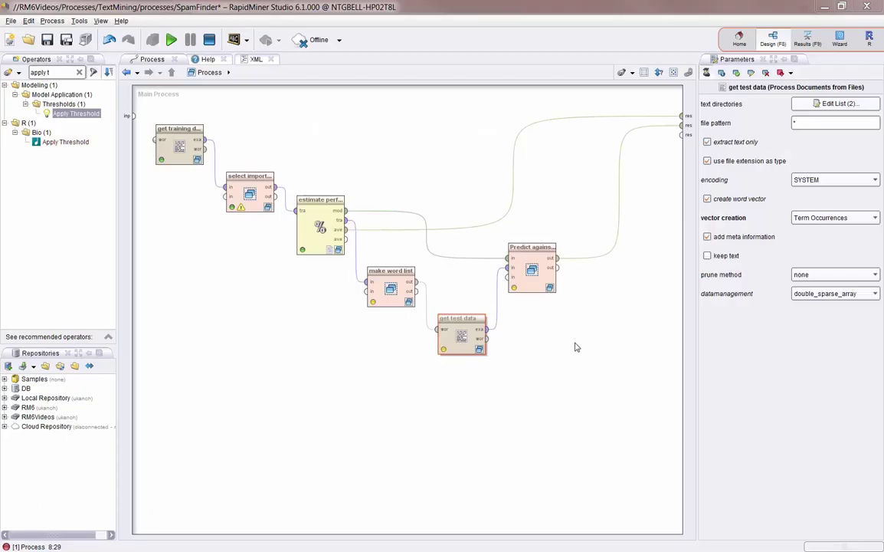
Step: Select 'get training data' to show its Term Occurrences and 10/15 absolute pruning settings
left_click(326, 361)
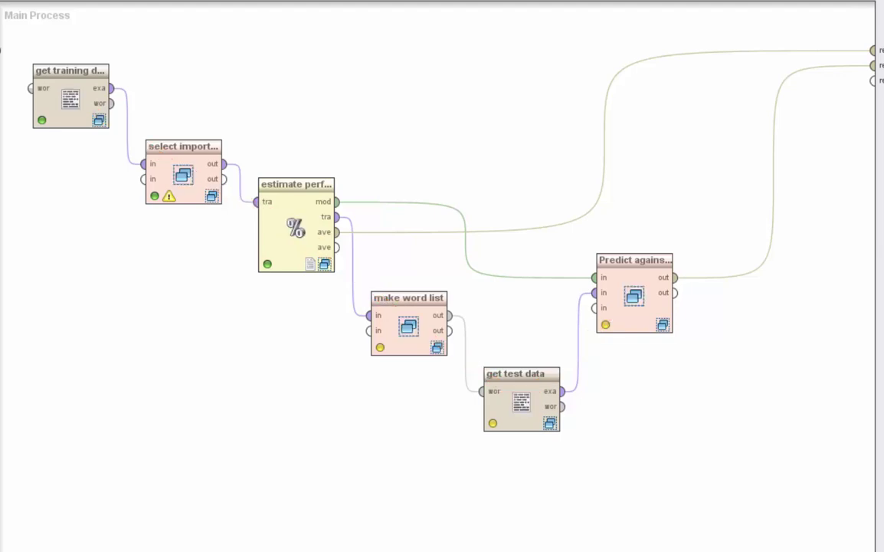
left_click(72, 95)
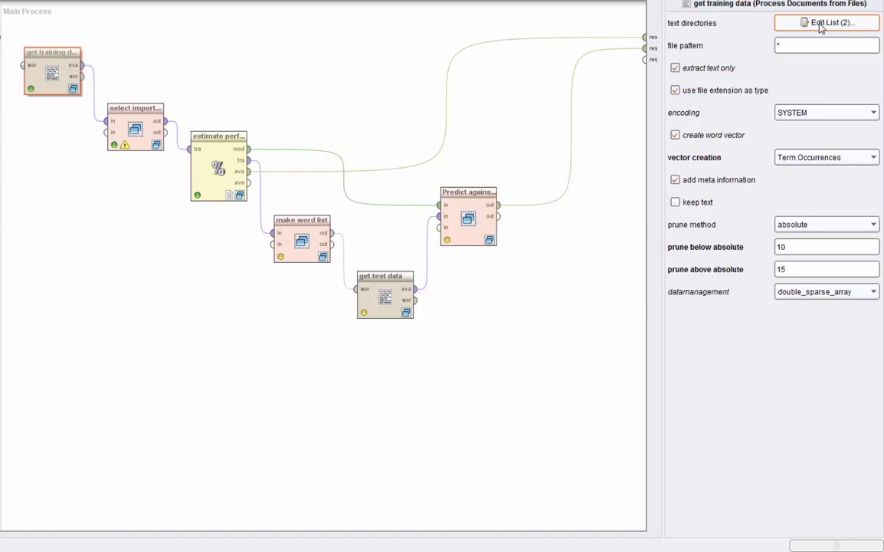
Step: Inspect the training text directories list, widening the path column, and close without changes
left_click(820, 25)
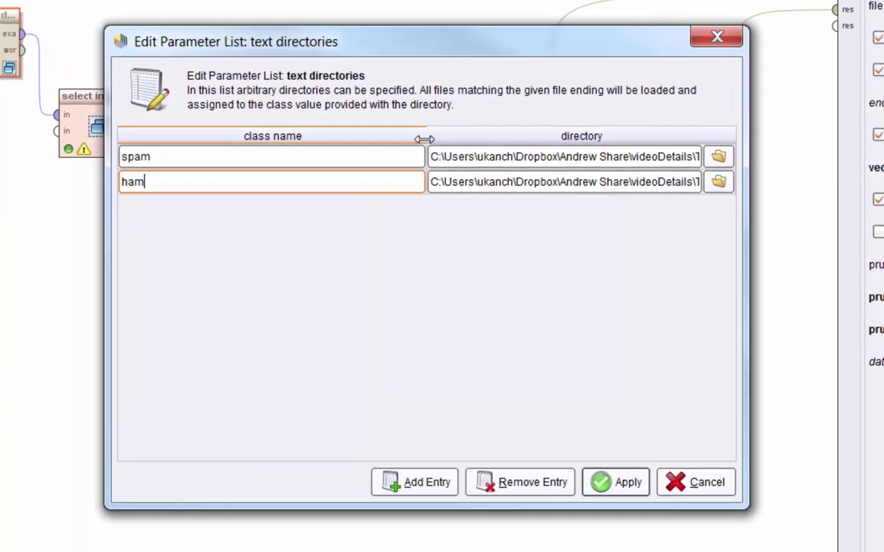
left_click_drag(360, 137, 269, 137)
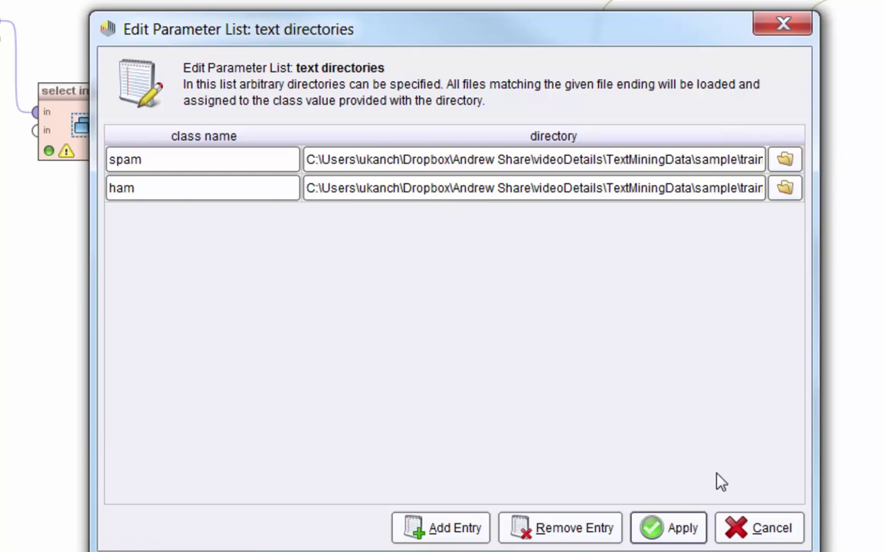
left_click(754, 535)
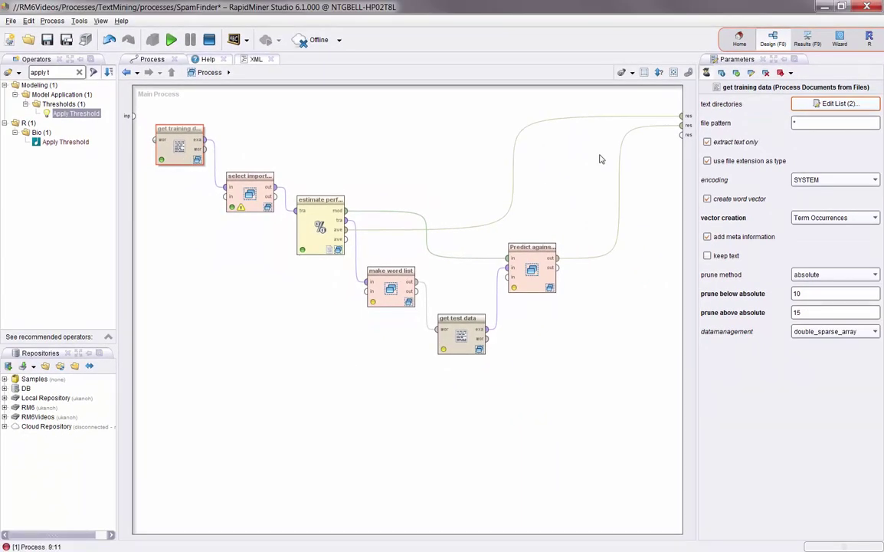
Step: Keep Term Occurrences as vector creation and run the process to the breakpoint
left_click(846, 218)
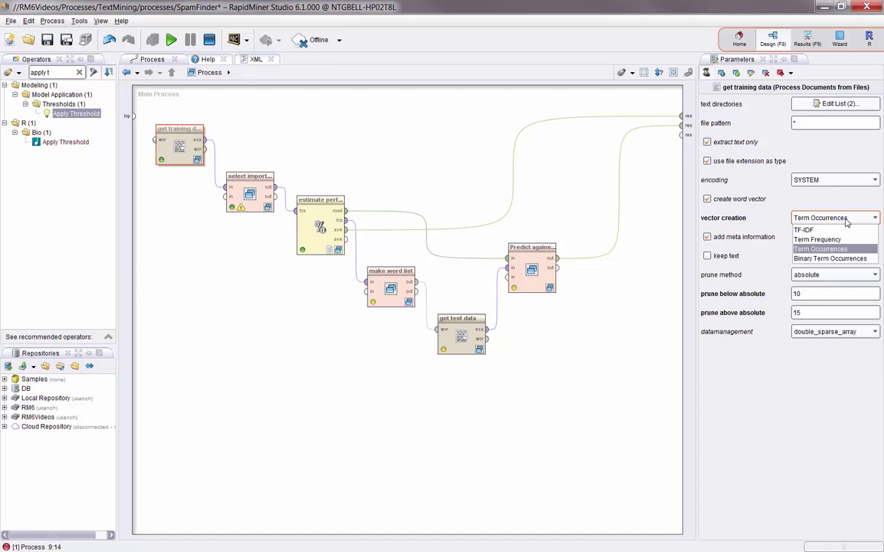
left_click(839, 249)
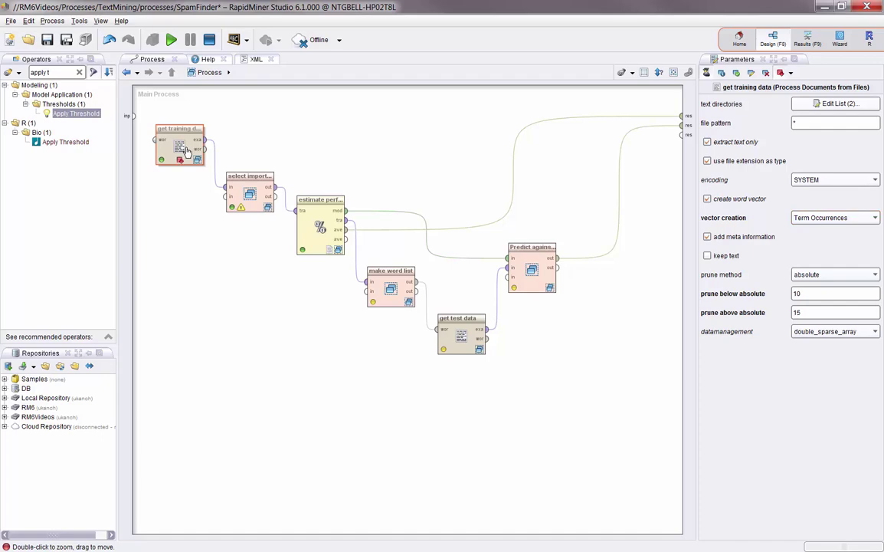
left_click(173, 40)
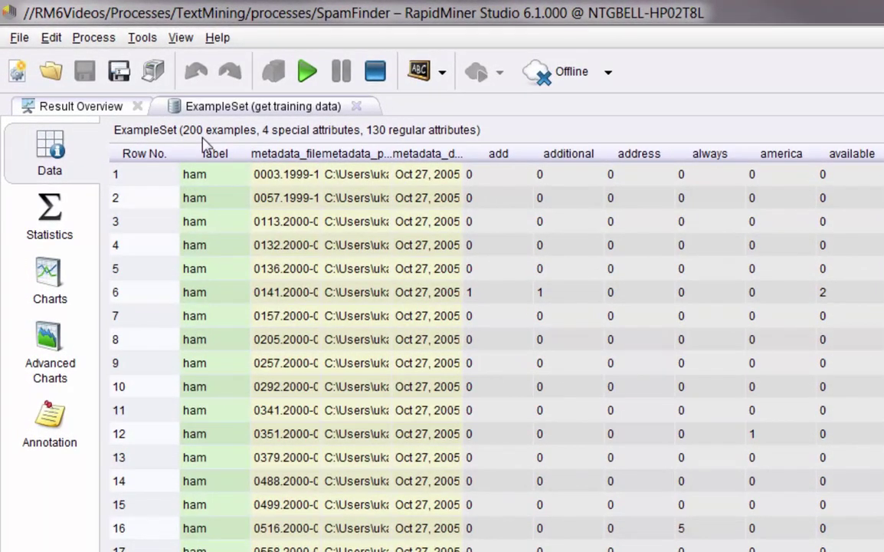
Step: Inspect row 6 of the 200-example training set: add, additional and available (2) counts
left_click(60, 210)
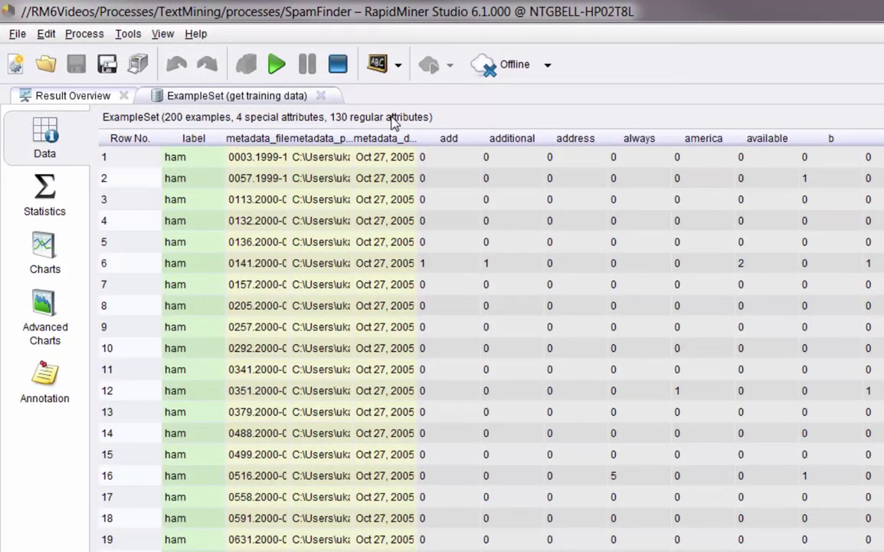
left_click(452, 265)
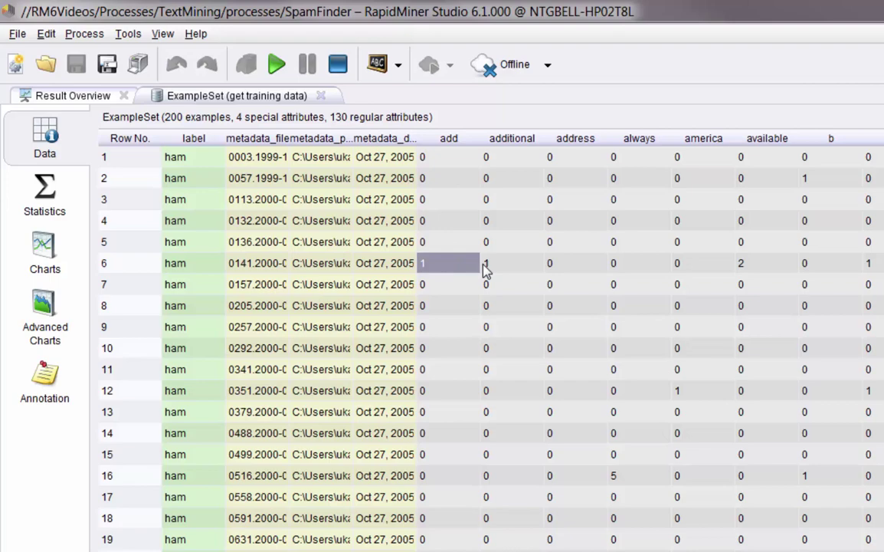
left_click(486, 268)
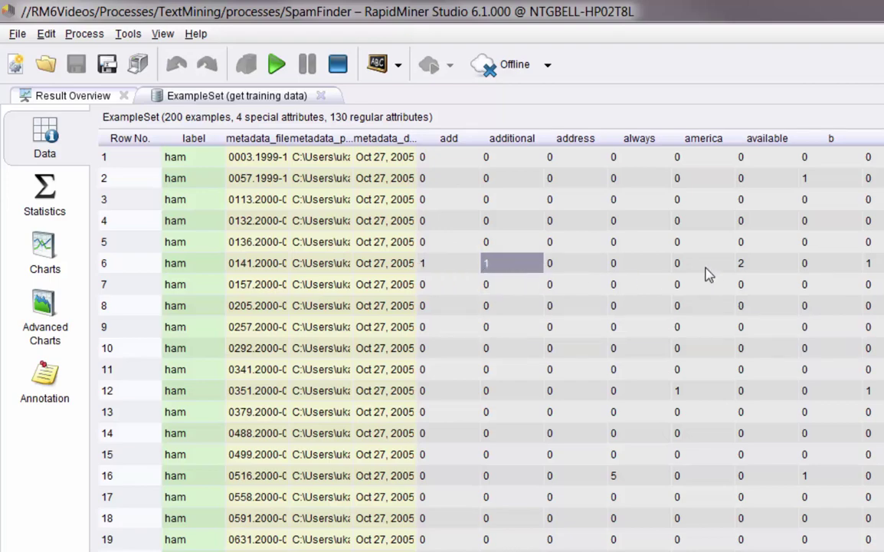
left_click(769, 267)
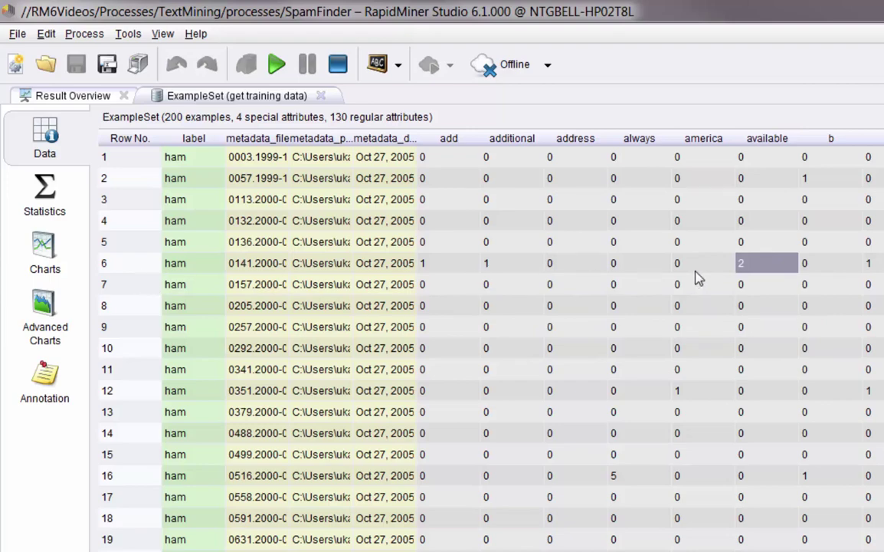
left_click_drag(766, 274, 142, 272)
left_click(142, 268)
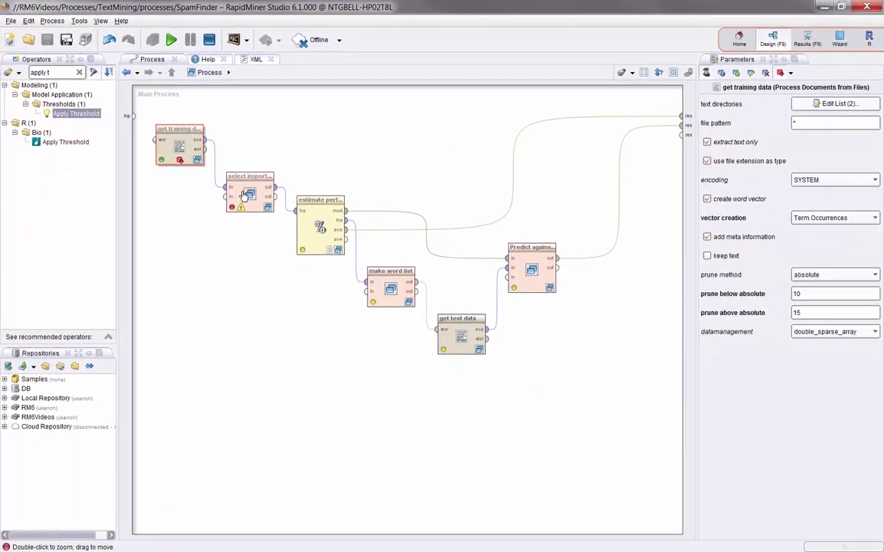
Step: Review select important attributes, get training data and 3-fold stratified estimate performance, then rerun the process
left_click(250, 203)
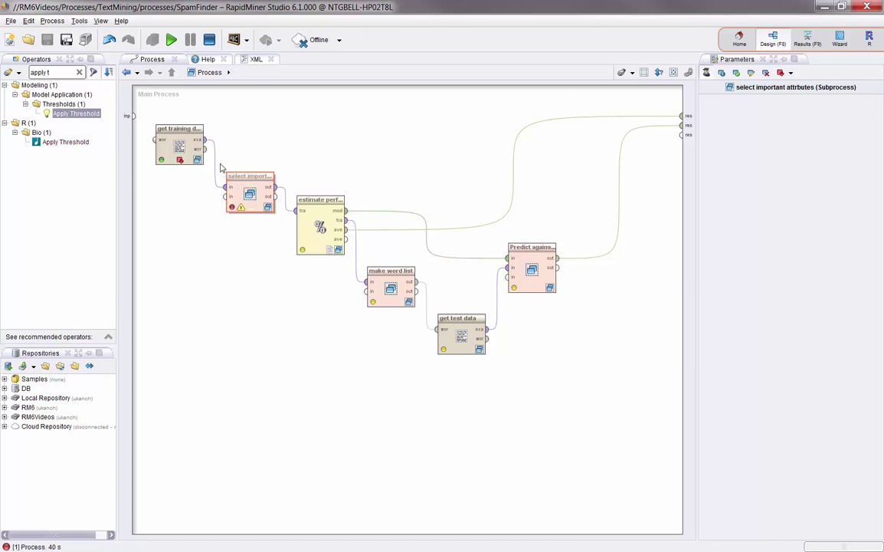
left_click(188, 152)
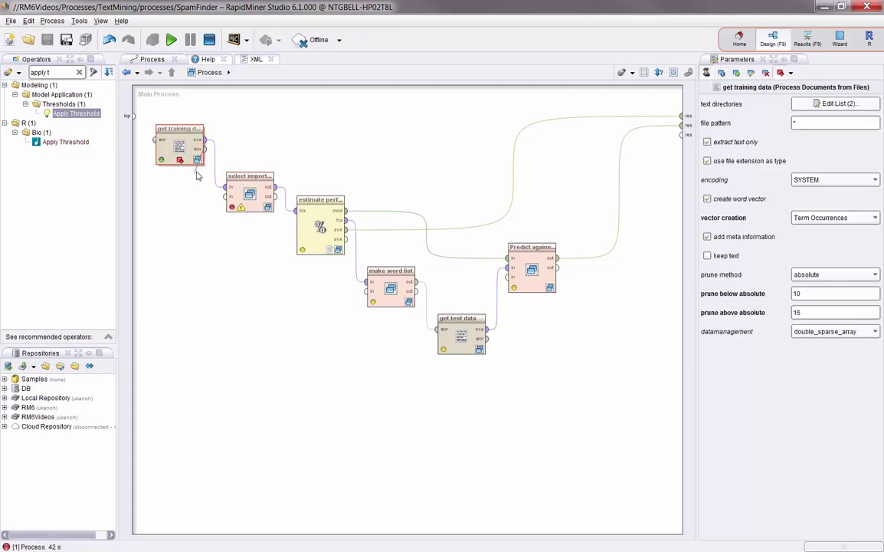
left_click(257, 204)
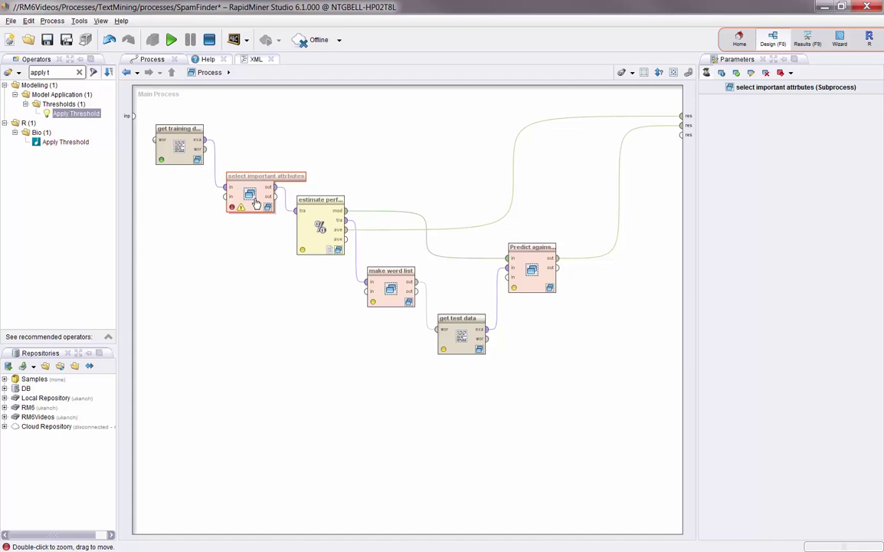
left_click(318, 226)
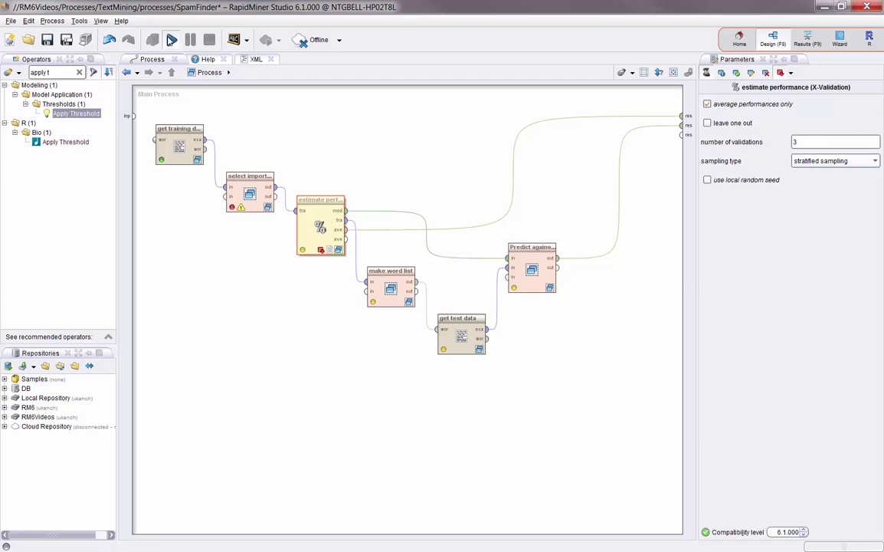
left_click(171, 40)
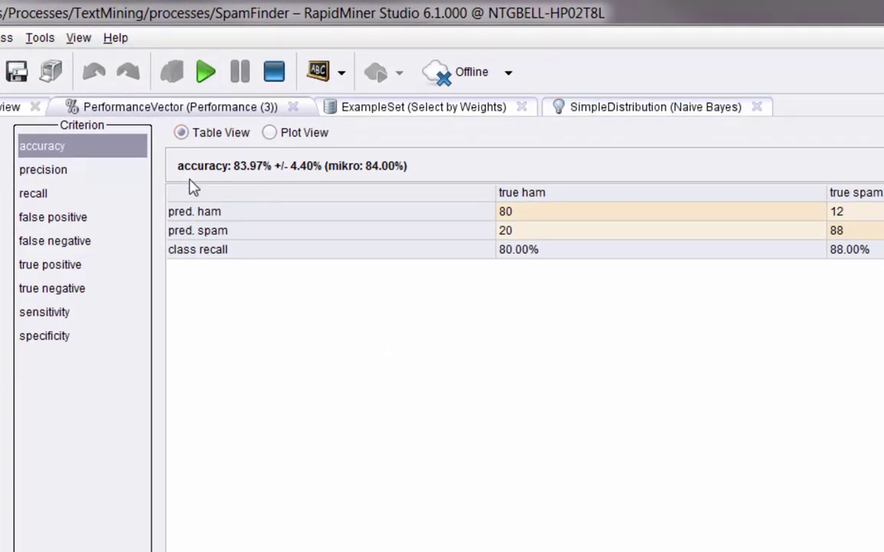
Step: Examine the 83.97% confusion matrix (20 ham as spam, 12 spam as ham), then view the Naive Bayes model
left_click_drag(563, 212, 853, 230)
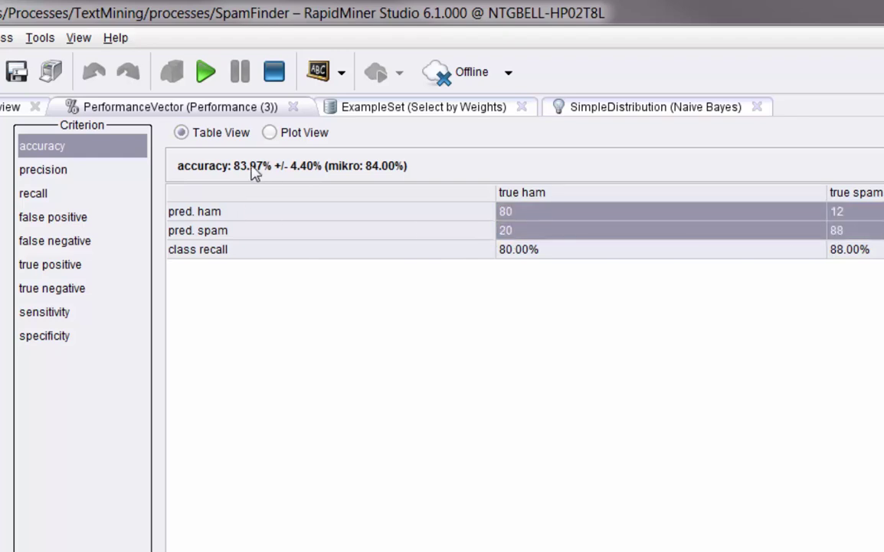
left_click(559, 231)
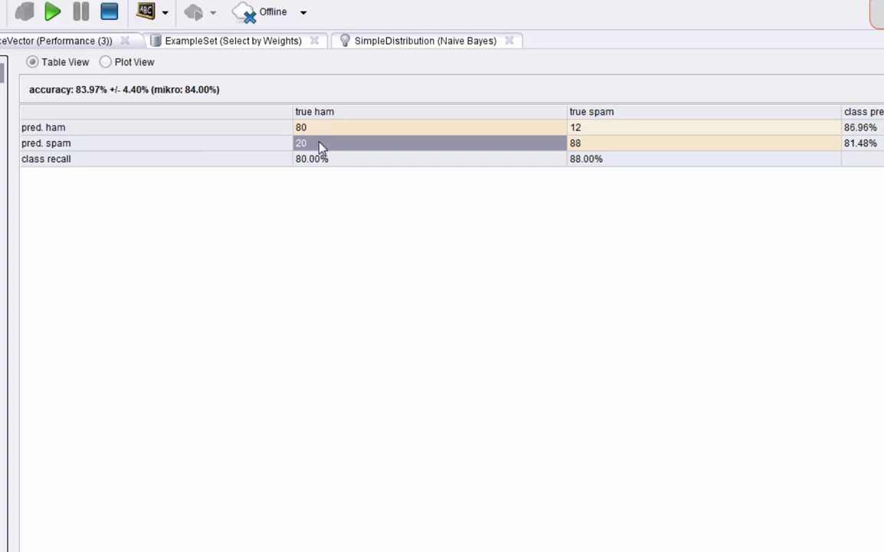
left_click(617, 131)
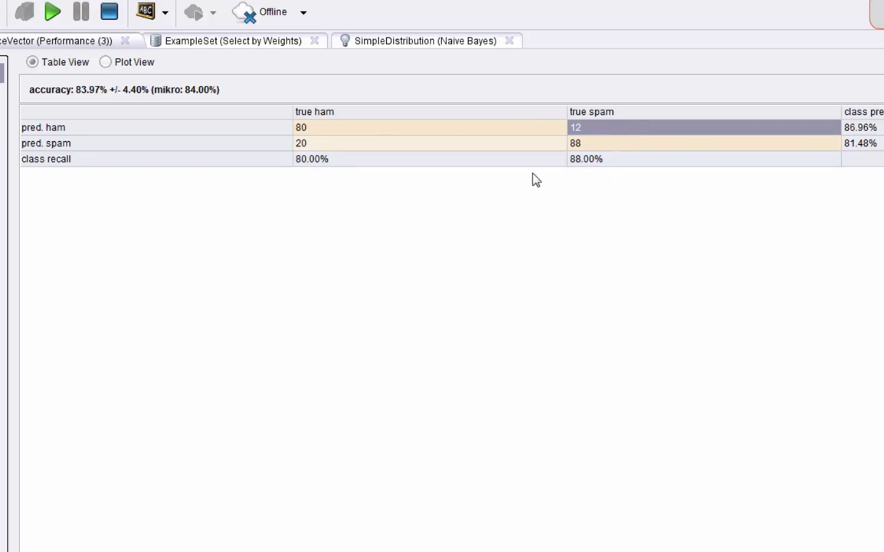
left_click_drag(452, 144, 622, 132)
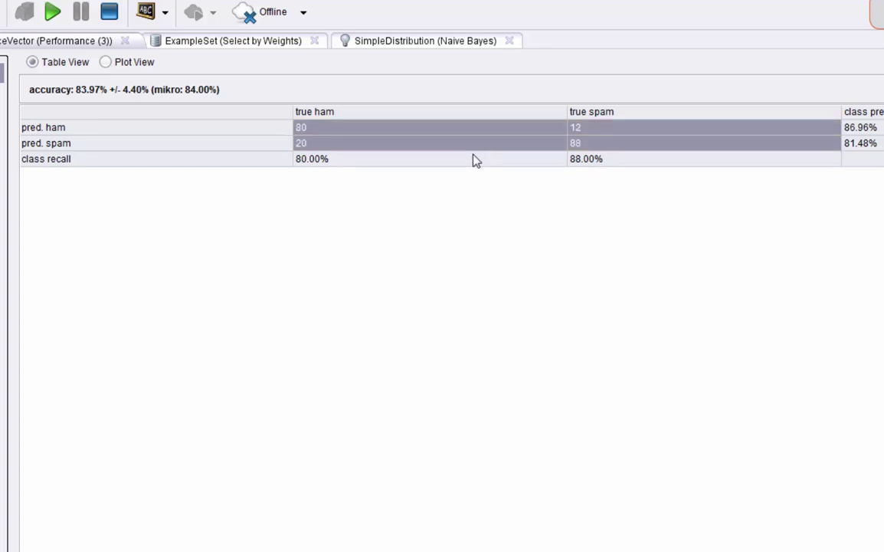
left_click(309, 145)
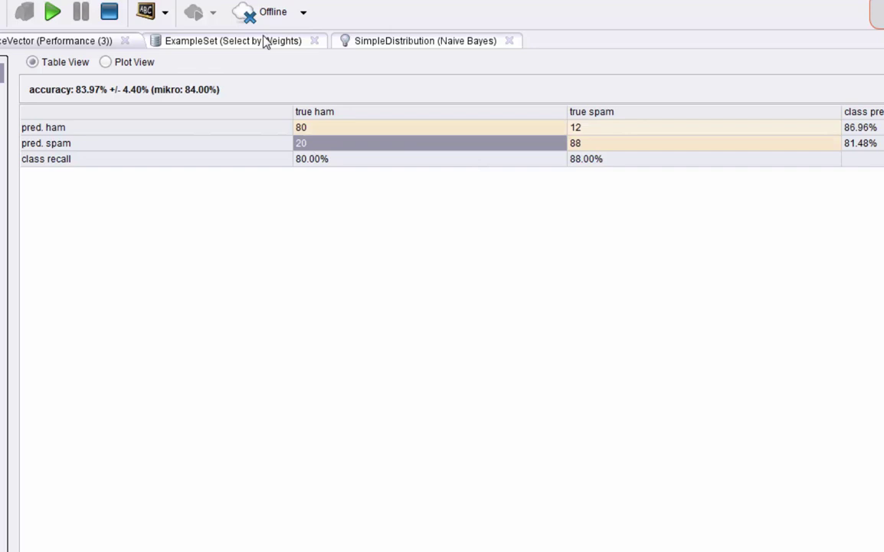
left_click(414, 46)
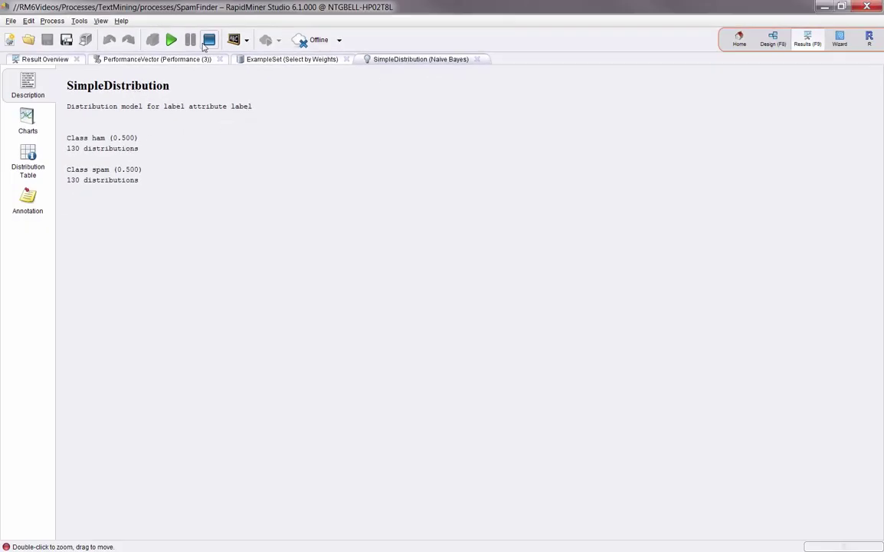
Step: Check the make word list and get test data parameters, then save and run the process
left_click(770, 39)
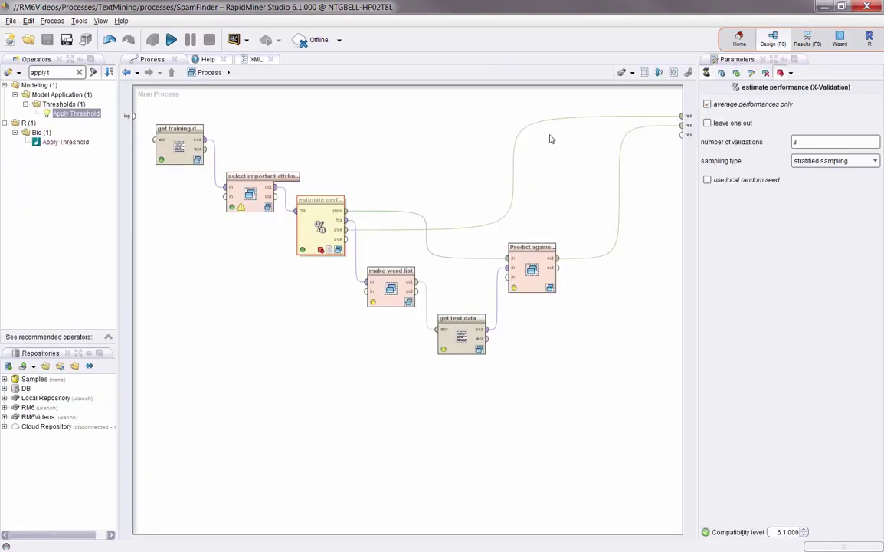
left_click(388, 293)
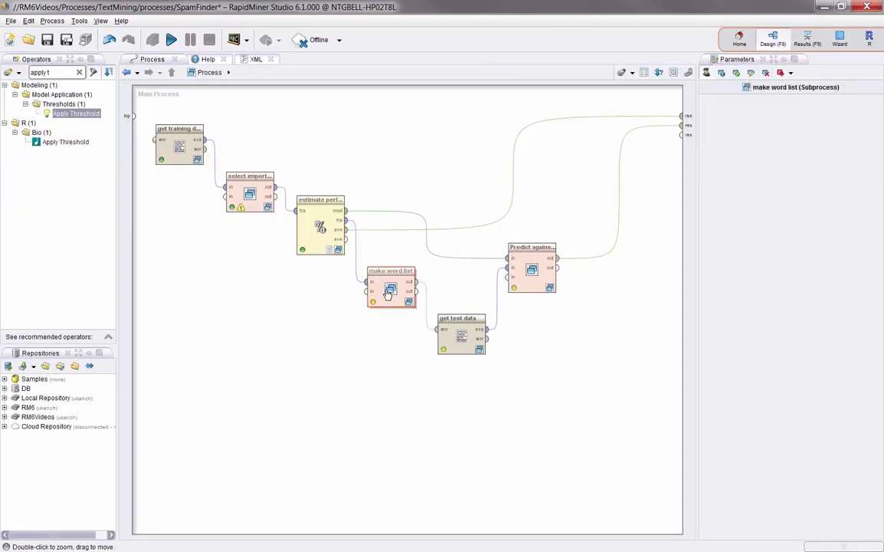
left_click(461, 341)
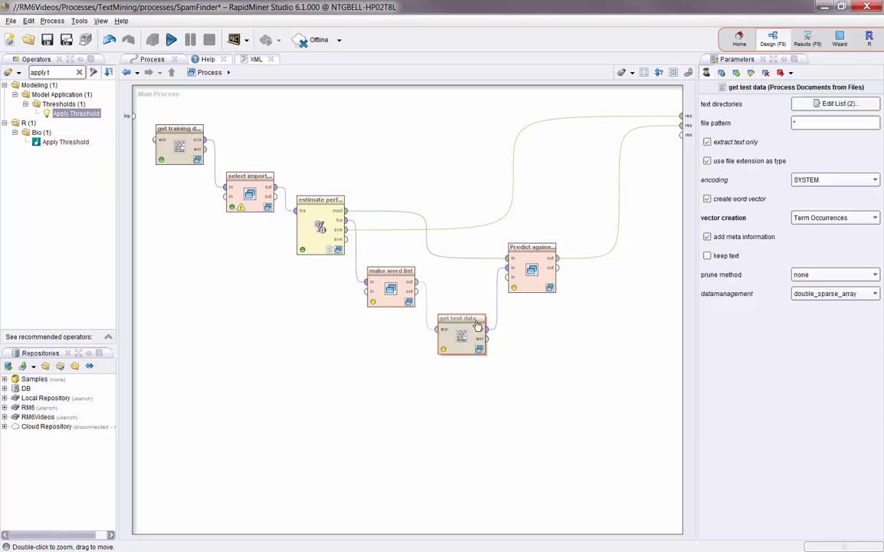
left_click(392, 299)
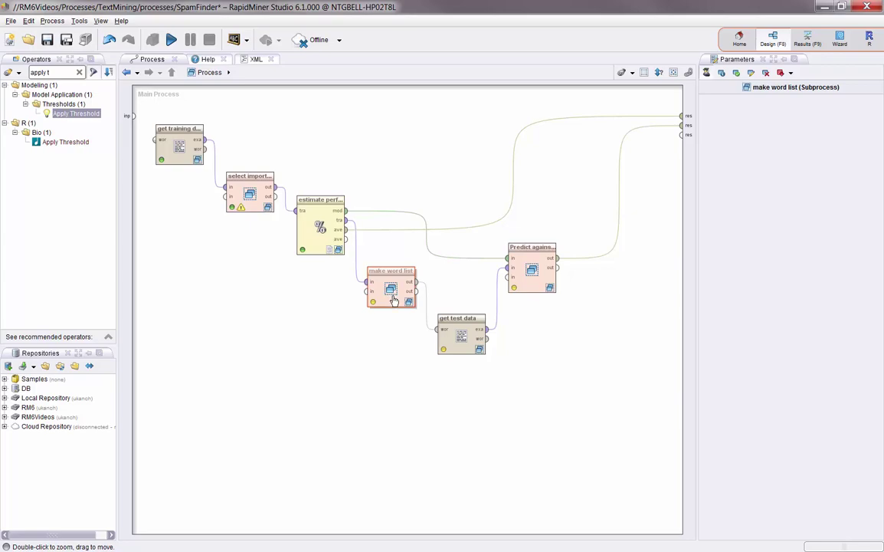
left_click(170, 40)
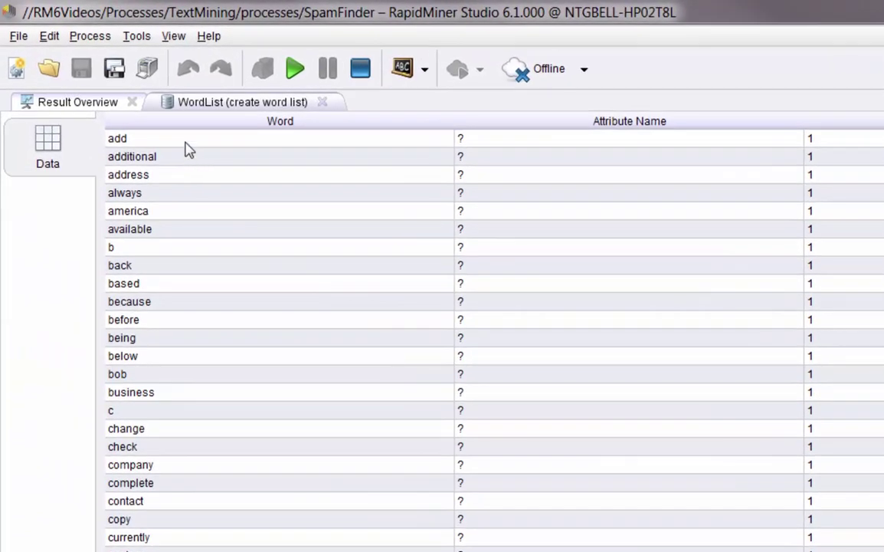
Step: Browse the WordList results (add, additional, address) and stop the running process
left_click_drag(188, 145, 199, 465)
scroll(460, 337, "down", 8)
scroll(247, 542, "up", 13)
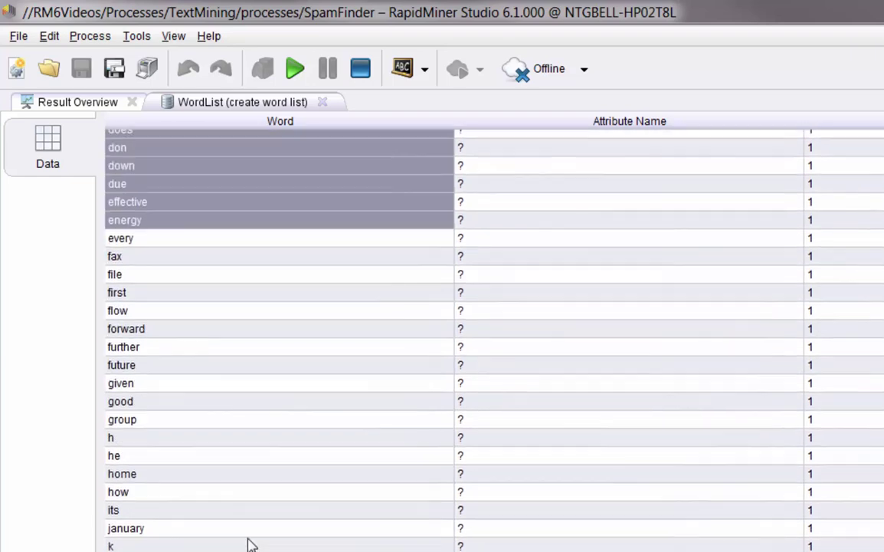
left_click(359, 75)
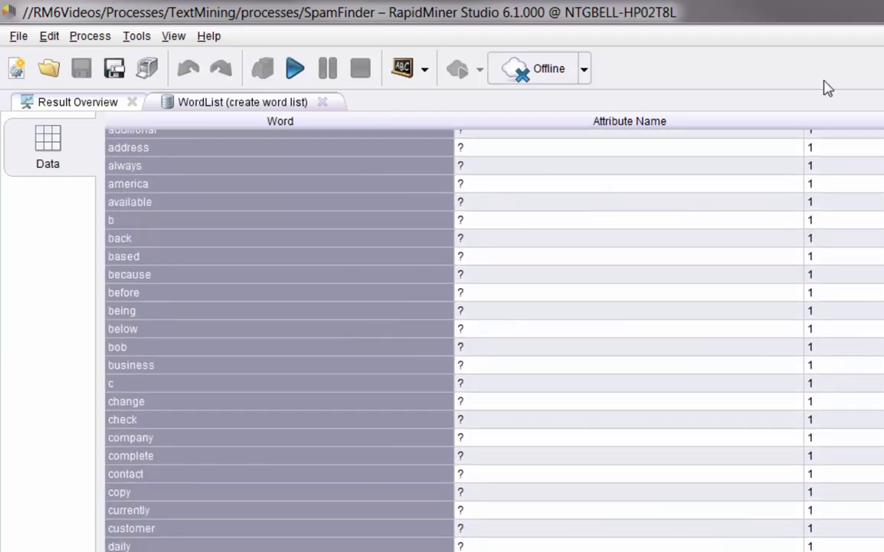
Step: Back in Design, select get test data and run the full process to its performance results
key("F8")
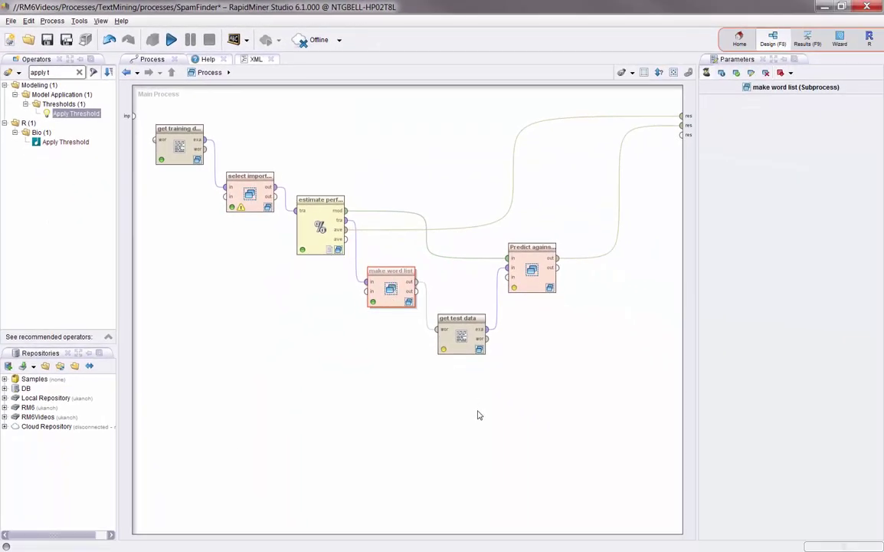
left_click(461, 335)
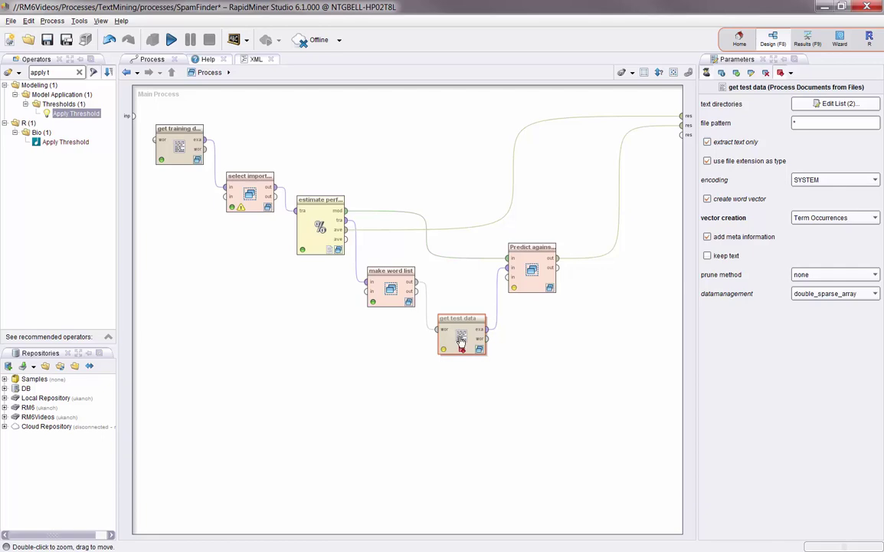
left_click(170, 39)
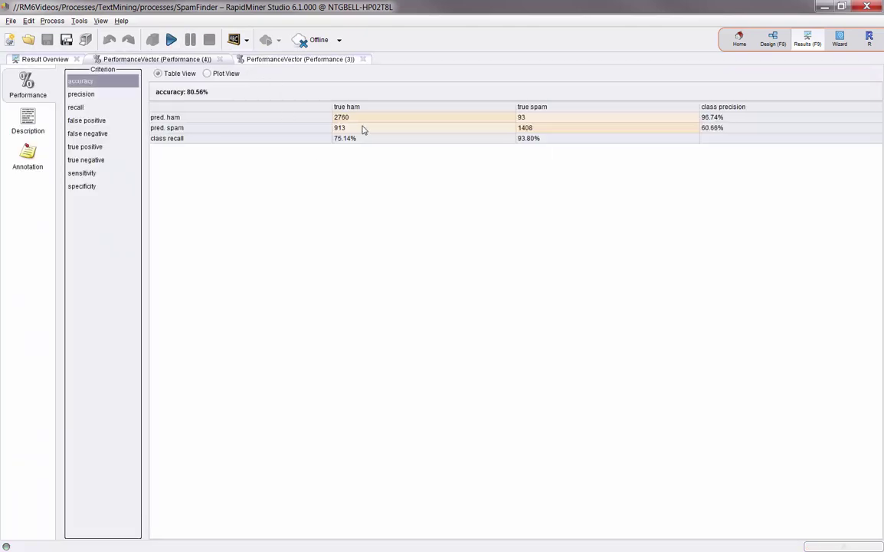
Step: Compare the test-set confusion matrix counts with the 83.97% estimated performance matrix
left_click_drag(359, 119, 567, 129)
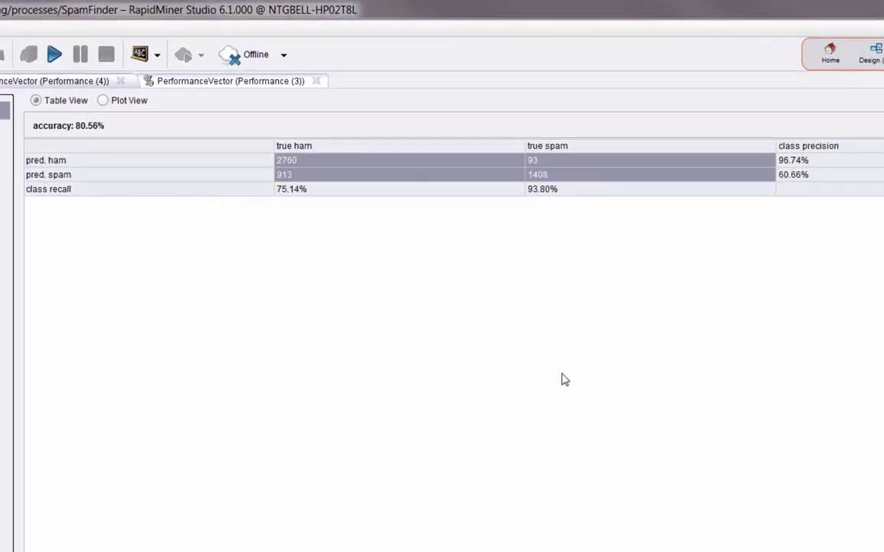
left_click(198, 85)
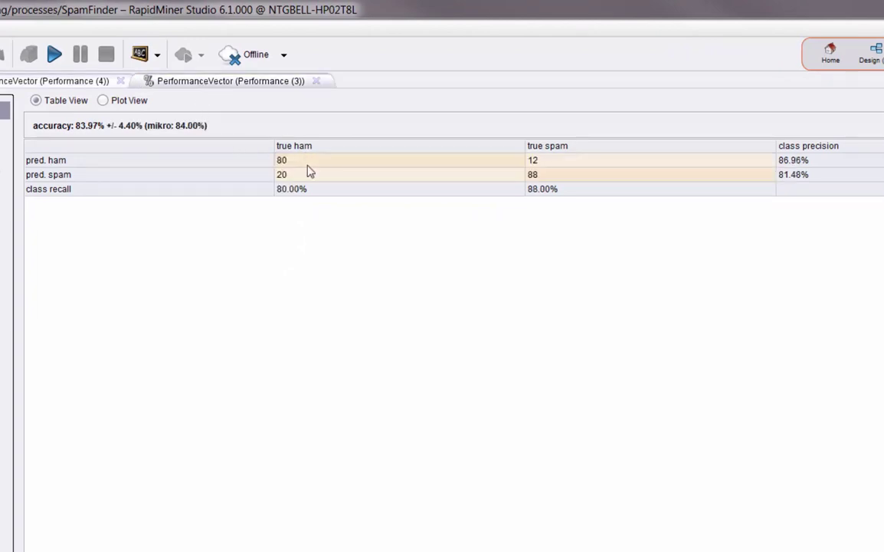
left_click_drag(310, 163, 566, 176)
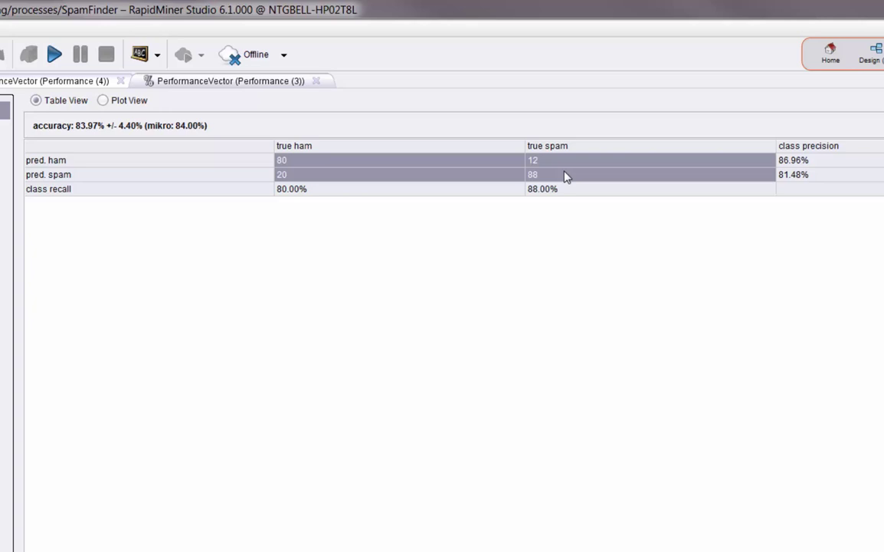
left_click(66, 80)
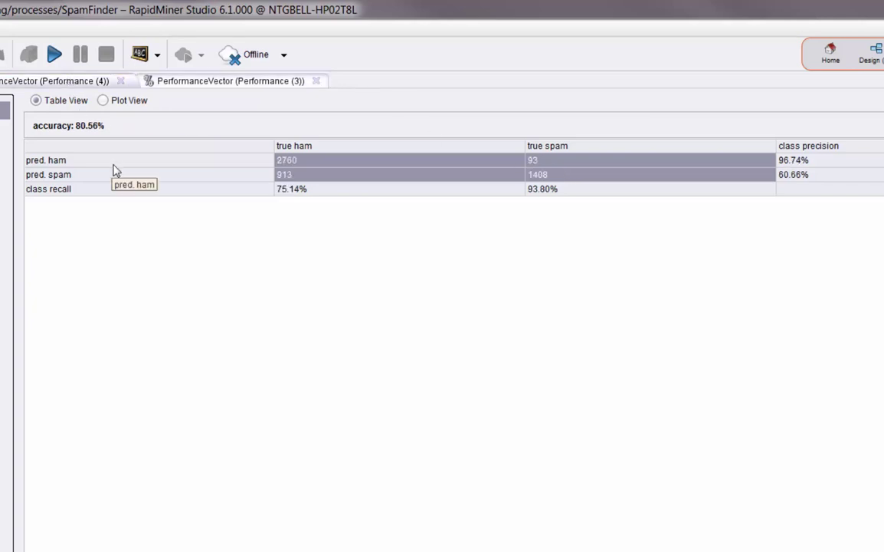
Step: Examine test errors: 913 ham predicted as spam, 93 spam as ham, 75.14% ham recall
left_click(327, 190)
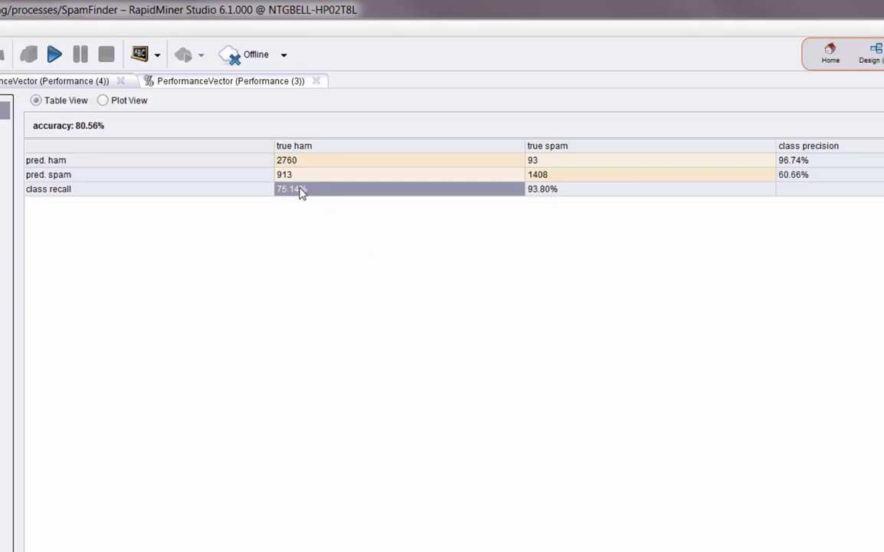
left_click(297, 176)
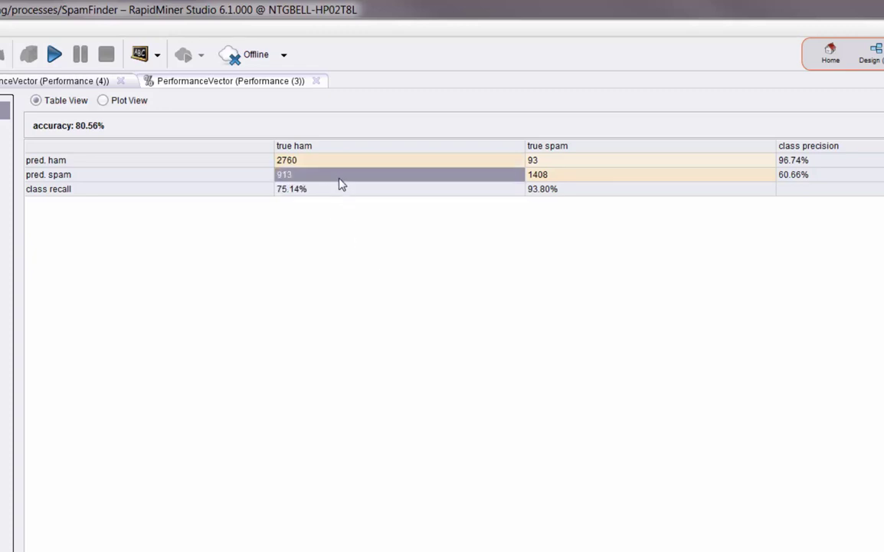
left_click_drag(332, 164, 331, 178)
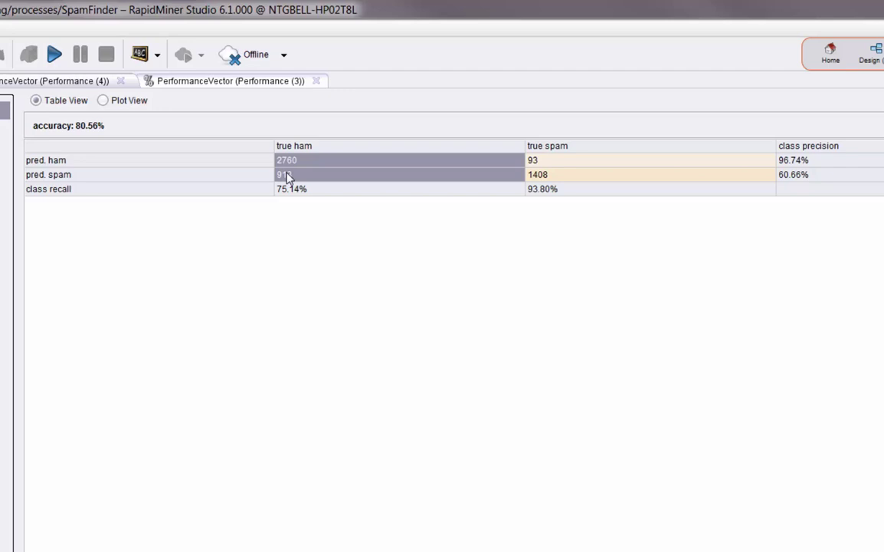
left_click(572, 163)
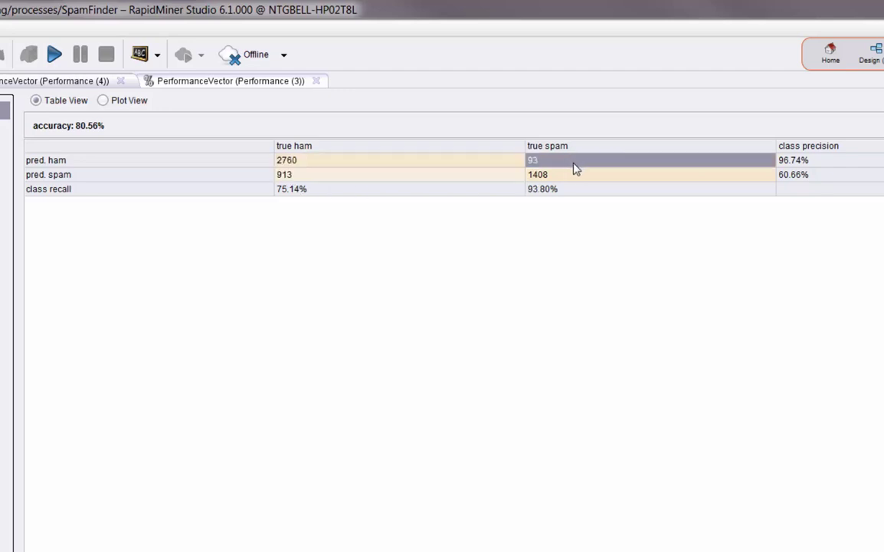
left_click(76, 162)
left_click_drag(571, 164, 572, 180)
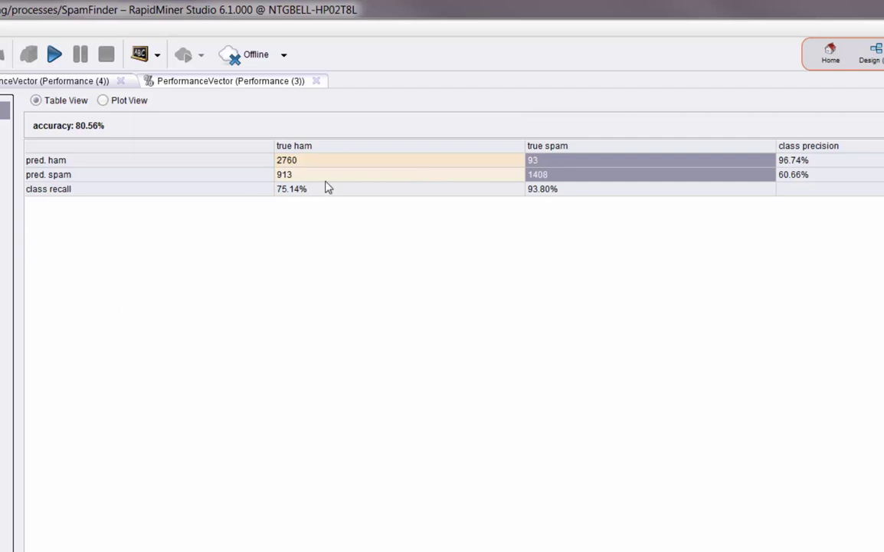
left_click(295, 173)
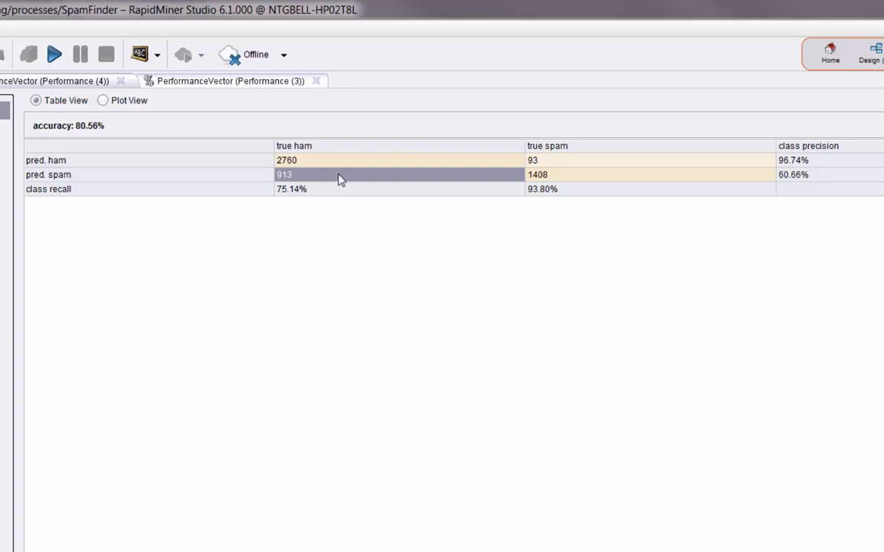
left_click(574, 162)
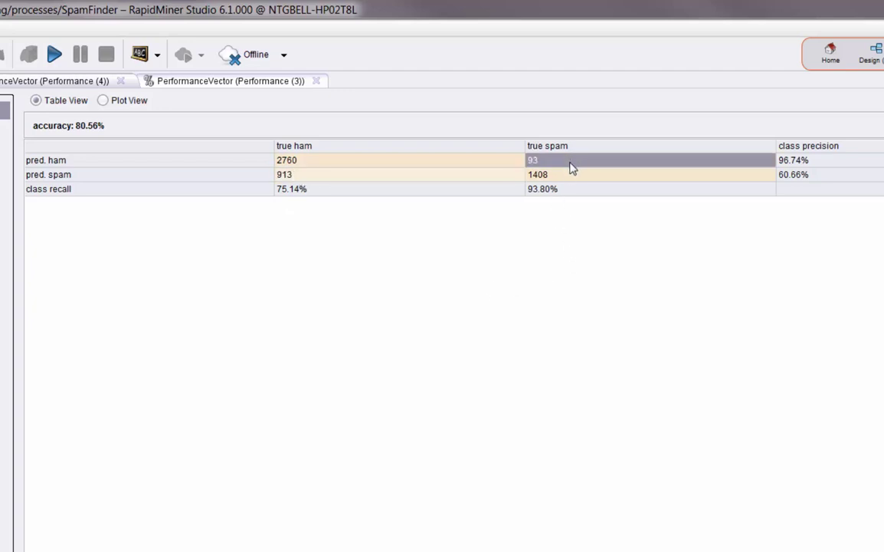
left_click(357, 175)
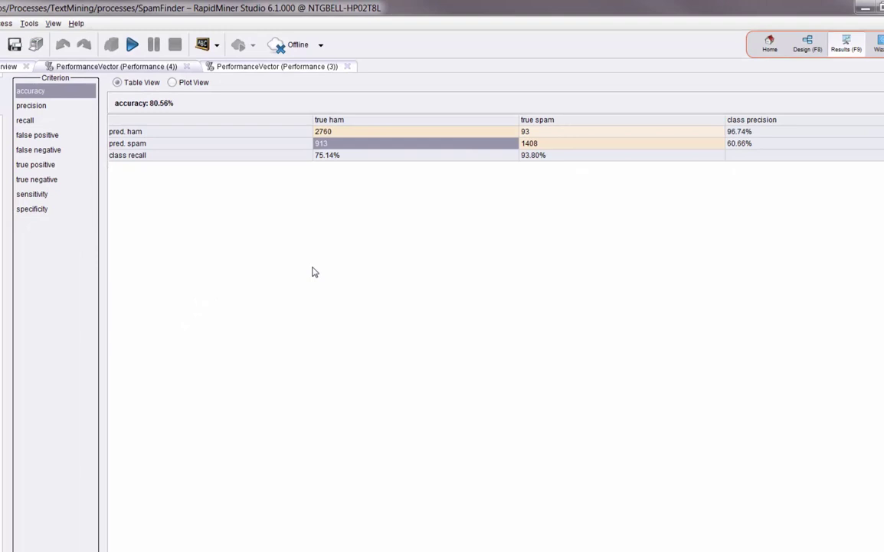
Step: Return to Design, recheck the get training data pruning settings, and rerun the process
left_click(773, 37)
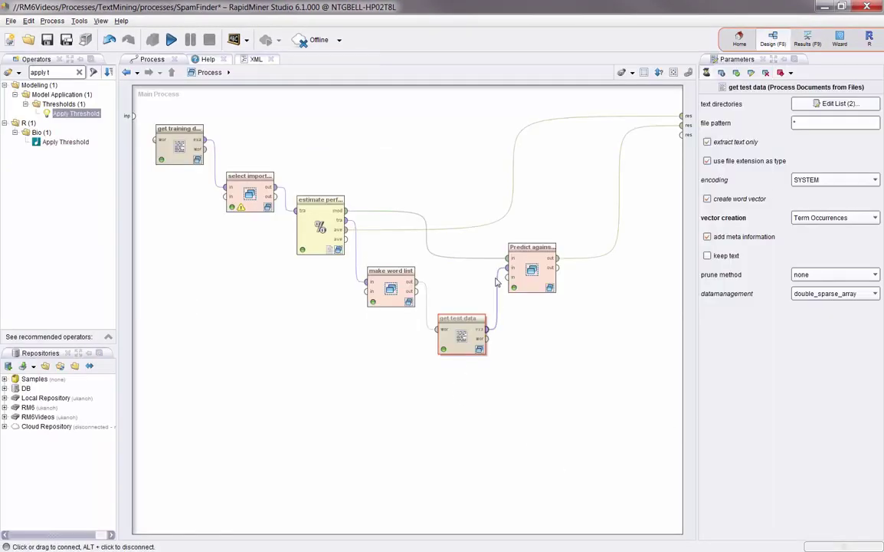
left_click(183, 140)
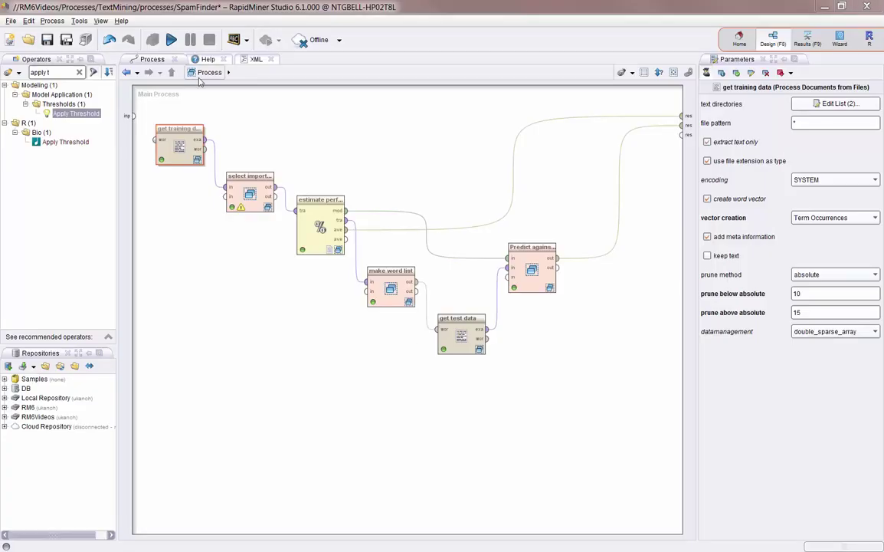
left_click(170, 40)
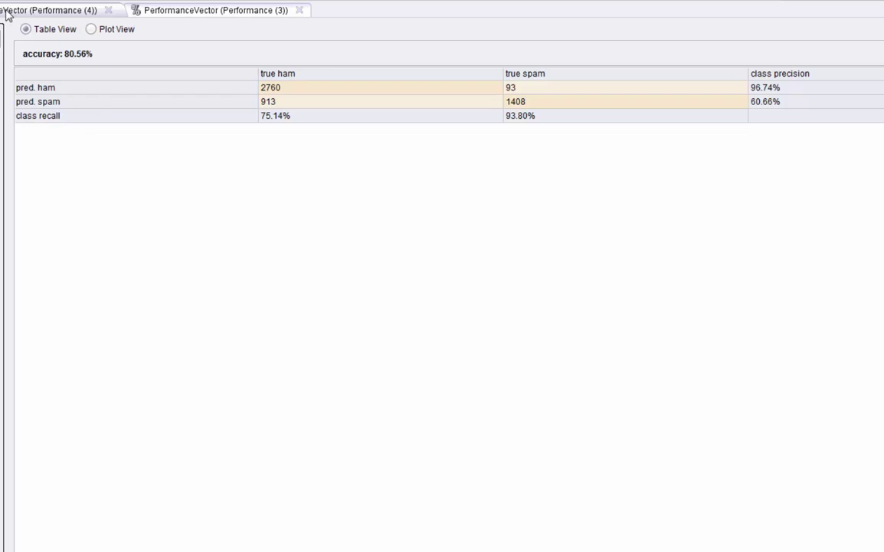
Step: Switch to the Performance (3) results to show the estimated 83.97% +/- 4.40% accuracy
left_click(182, 12)
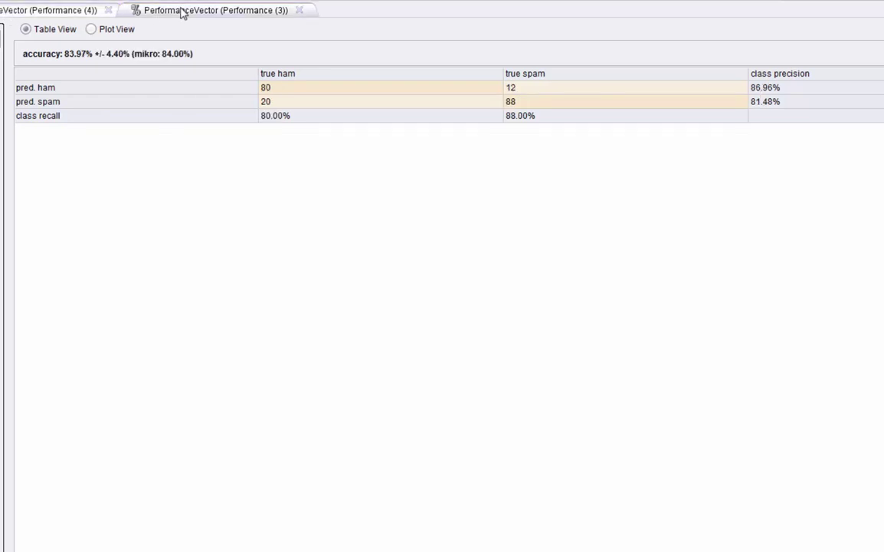